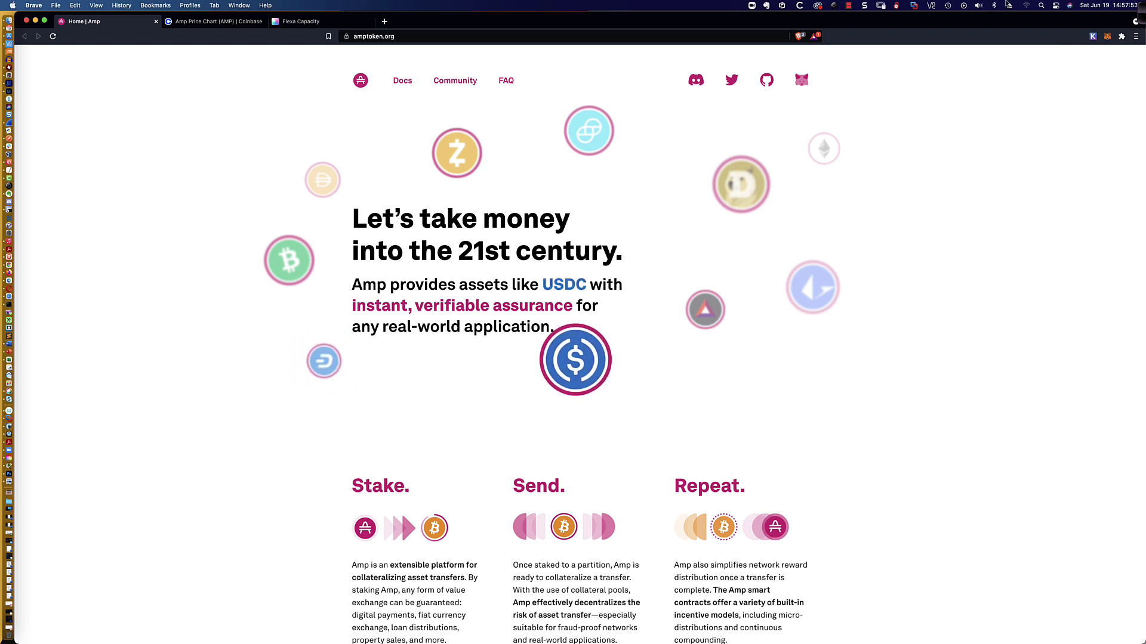
Step: Check the Coinbase AMP price page, then return to the amptoken.org home page
{"action": "left_click", "coordinate": [203, 21]}
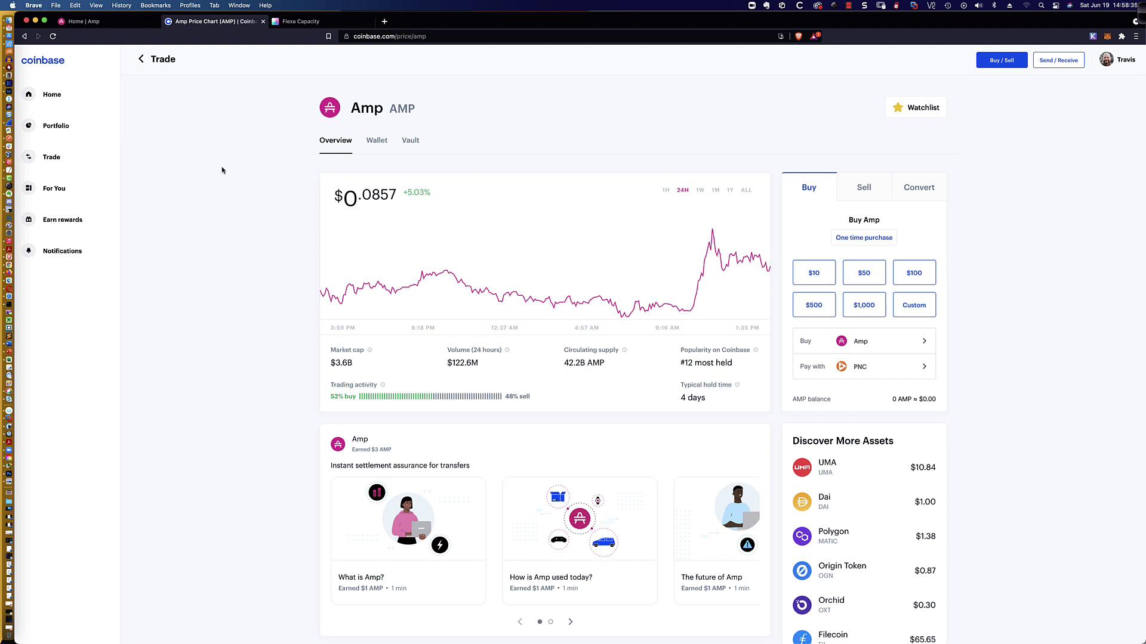
{"action": "left_click", "coordinate": [83, 21]}
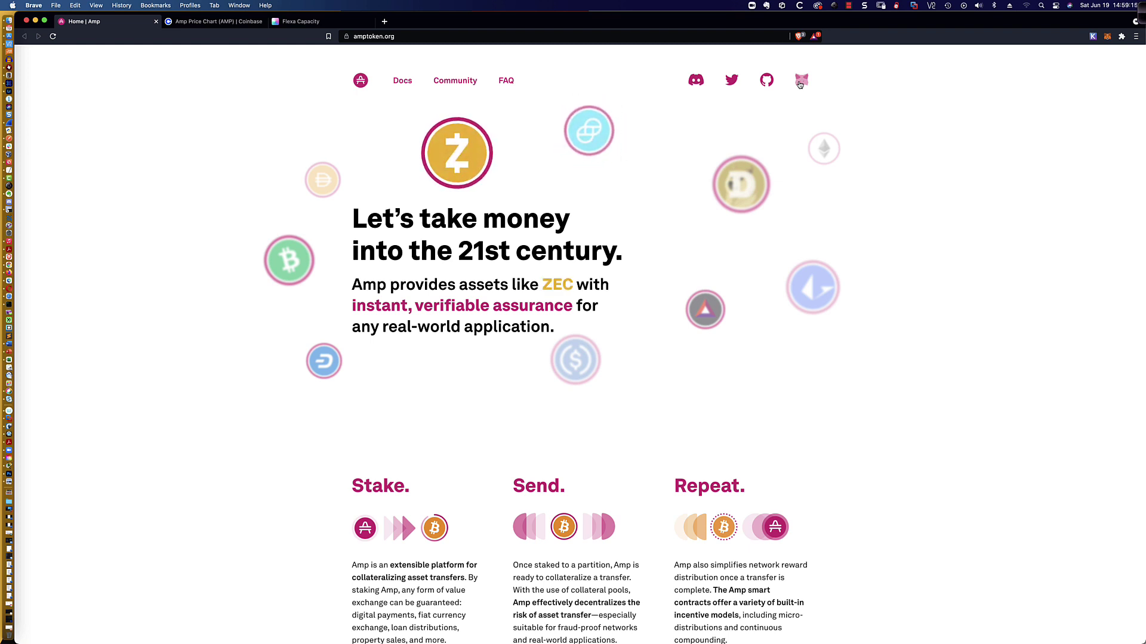
{"action": "left_click", "coordinate": [1107, 37]}
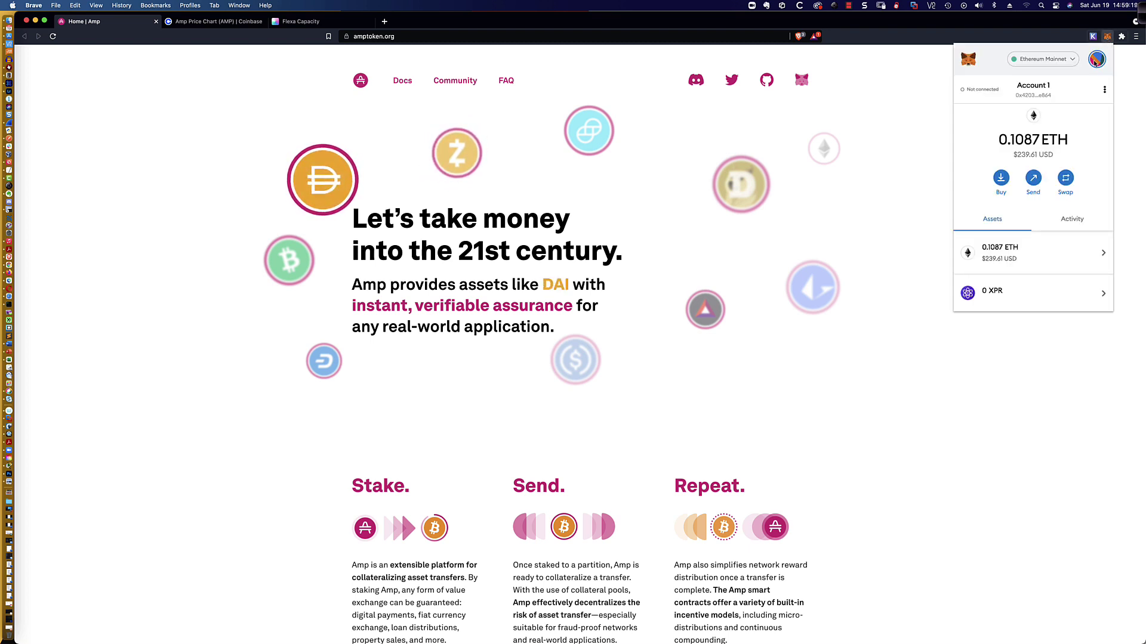
{"action": "scroll", "coordinate": [1006, 230], "scroll_direction": "down", "scroll_amount": 5}
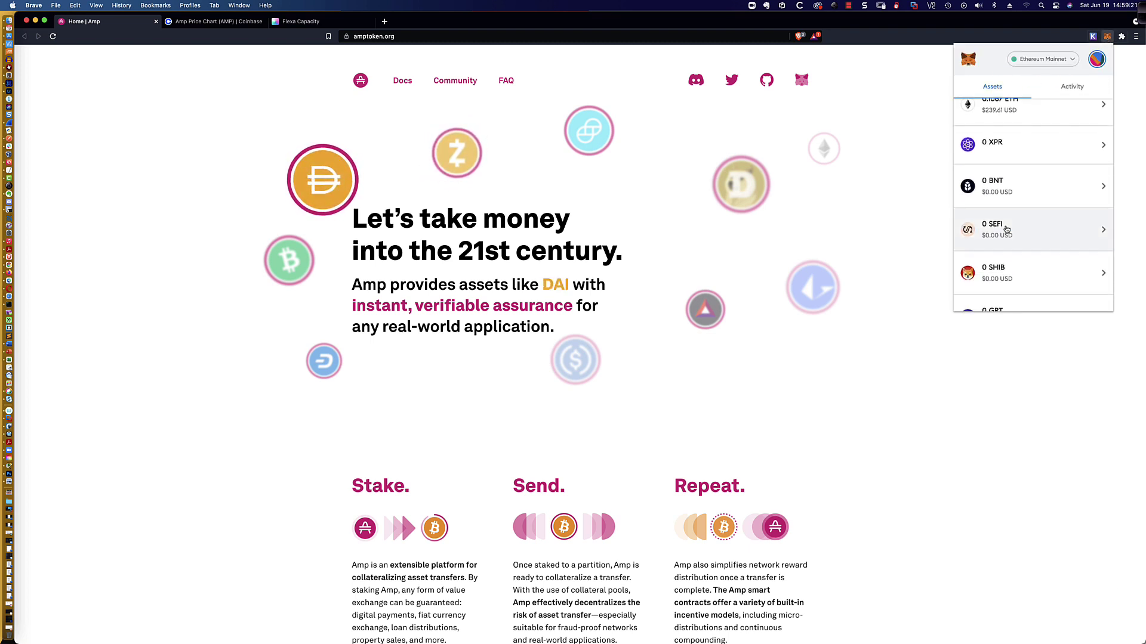
{"action": "scroll", "coordinate": [1006, 230], "scroll_direction": "down", "scroll_amount": 1}
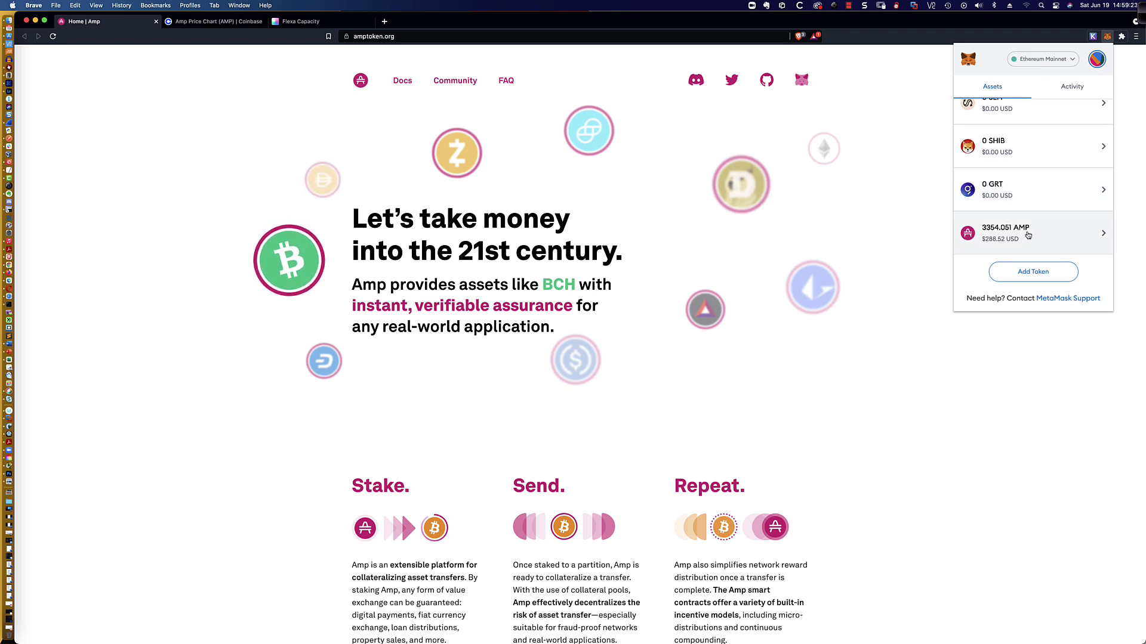
{"action": "left_click", "coordinate": [1033, 272]}
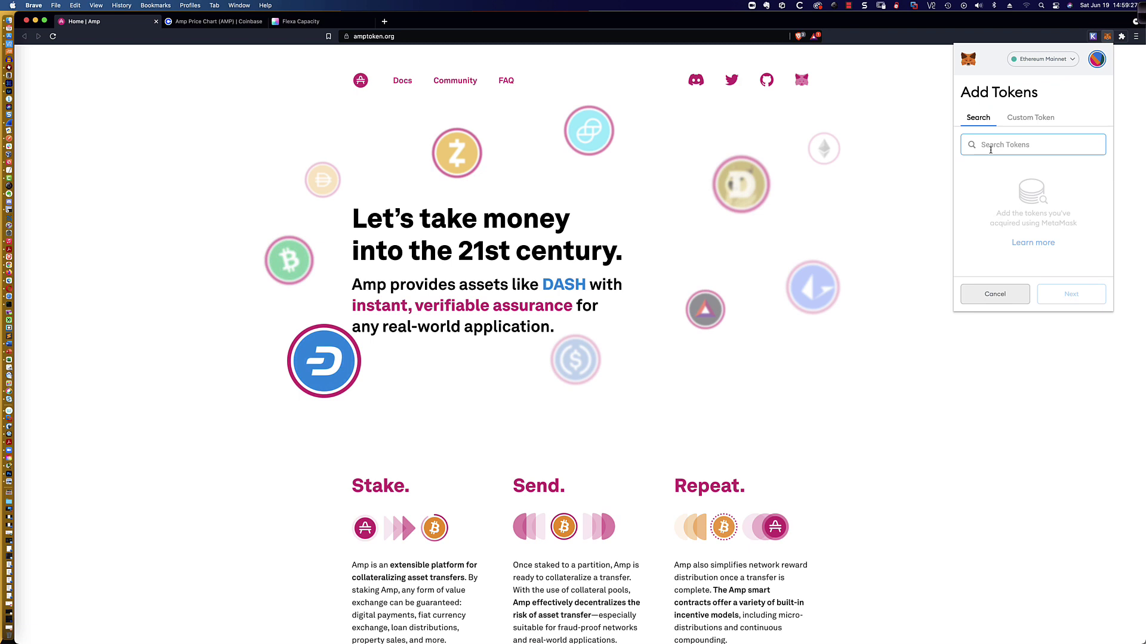
{"action": "type", "text": "AMP"}
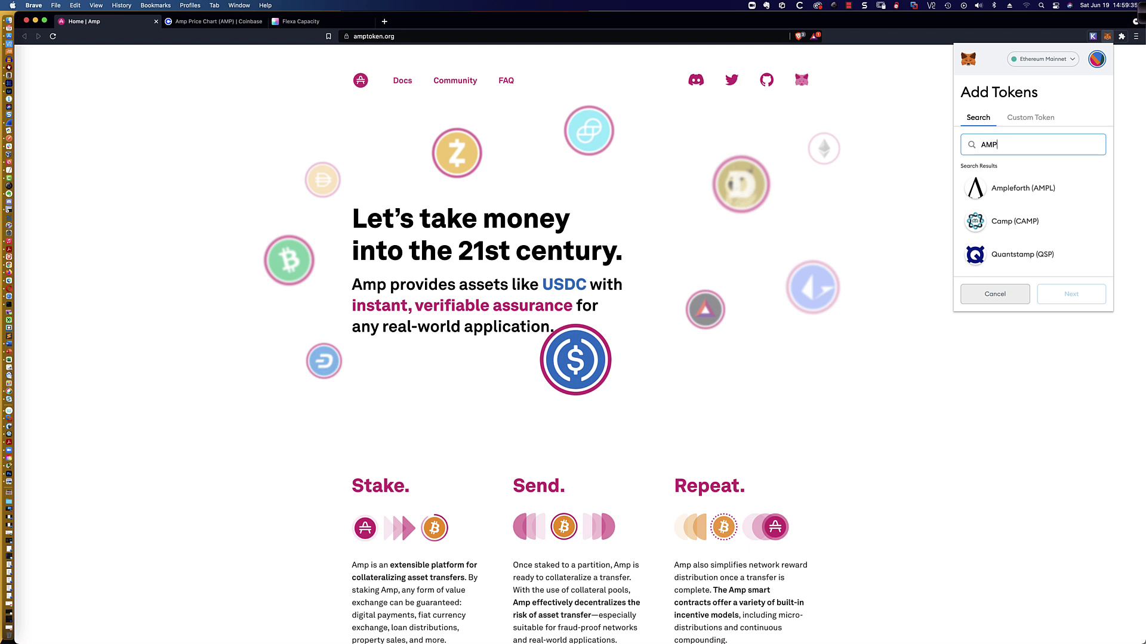
{"action": "left_click", "coordinate": [992, 295]}
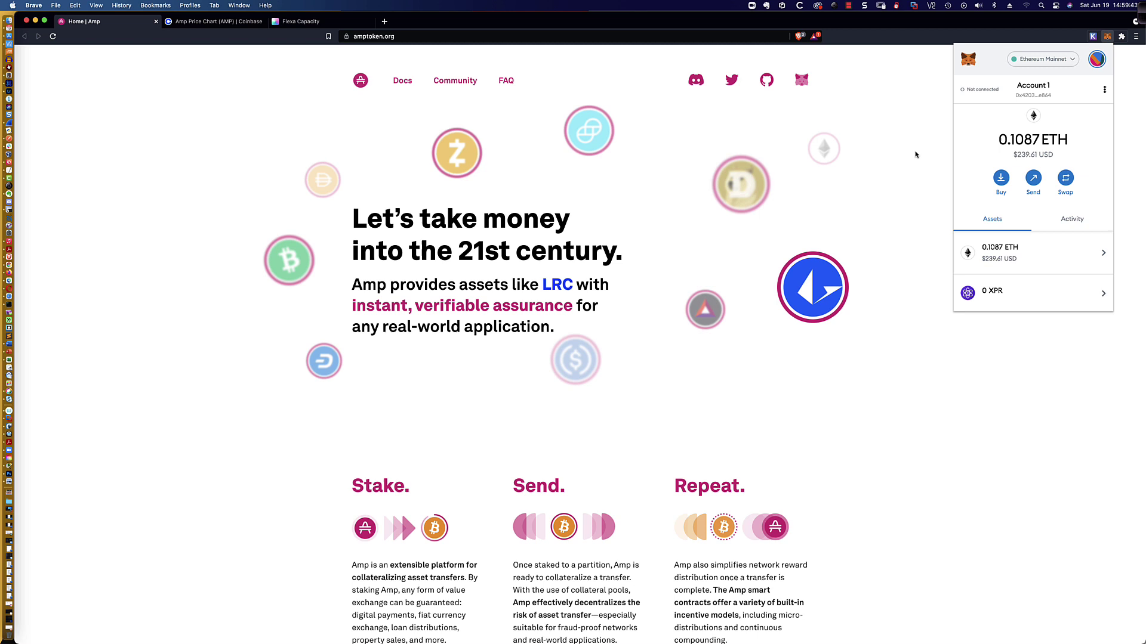
{"action": "left_click", "coordinate": [914, 153]}
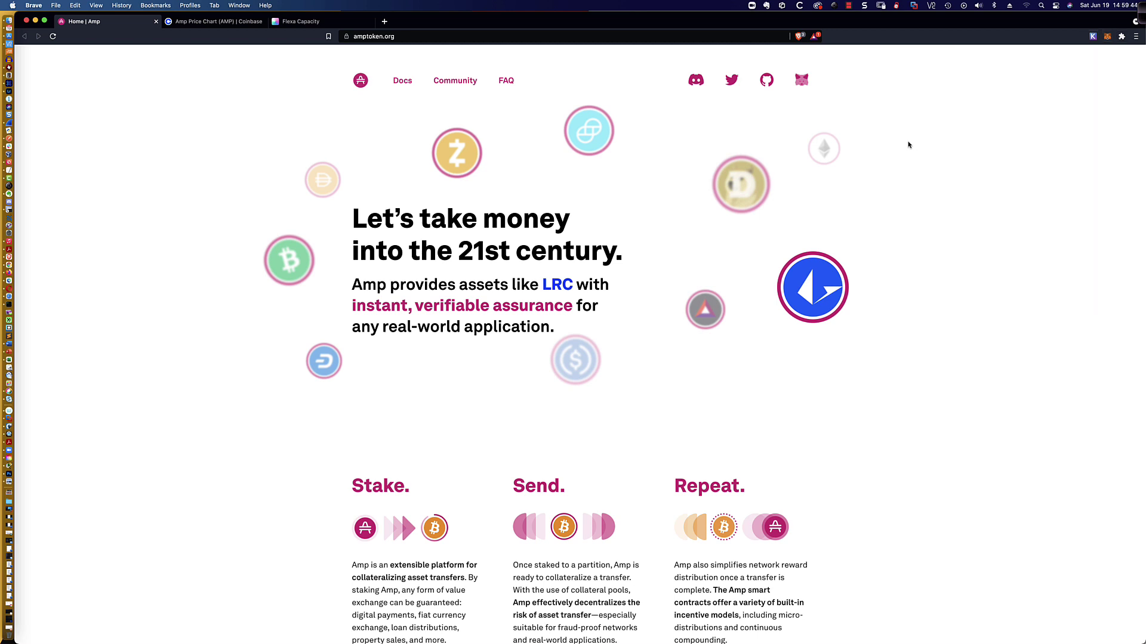
{"action": "left_click", "coordinate": [801, 81]}
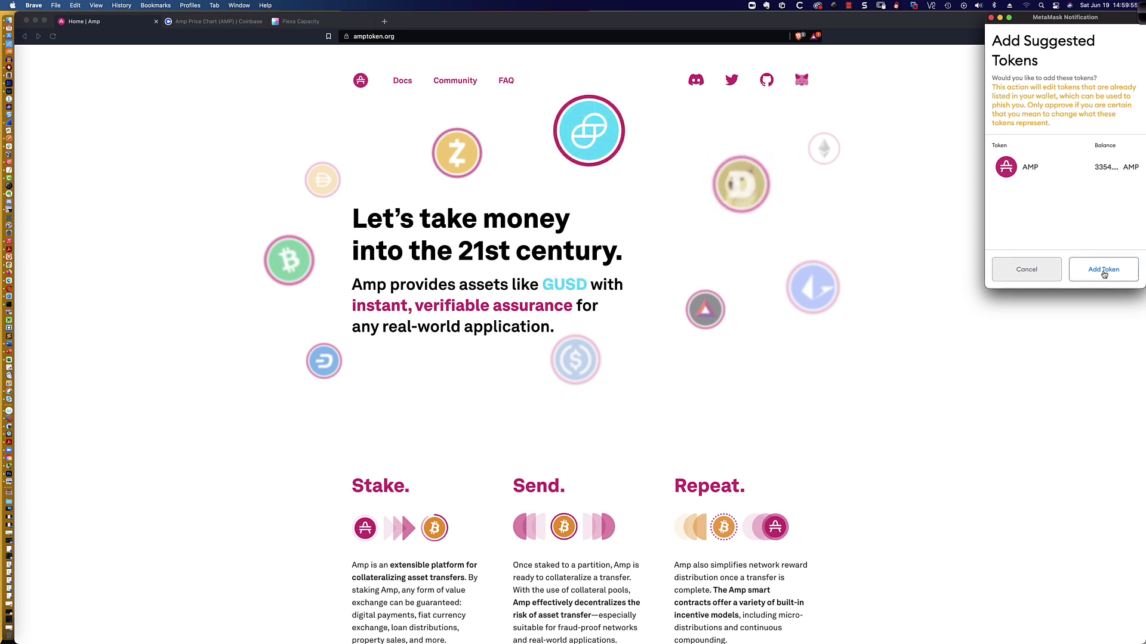
{"action": "left_click", "coordinate": [1028, 272]}
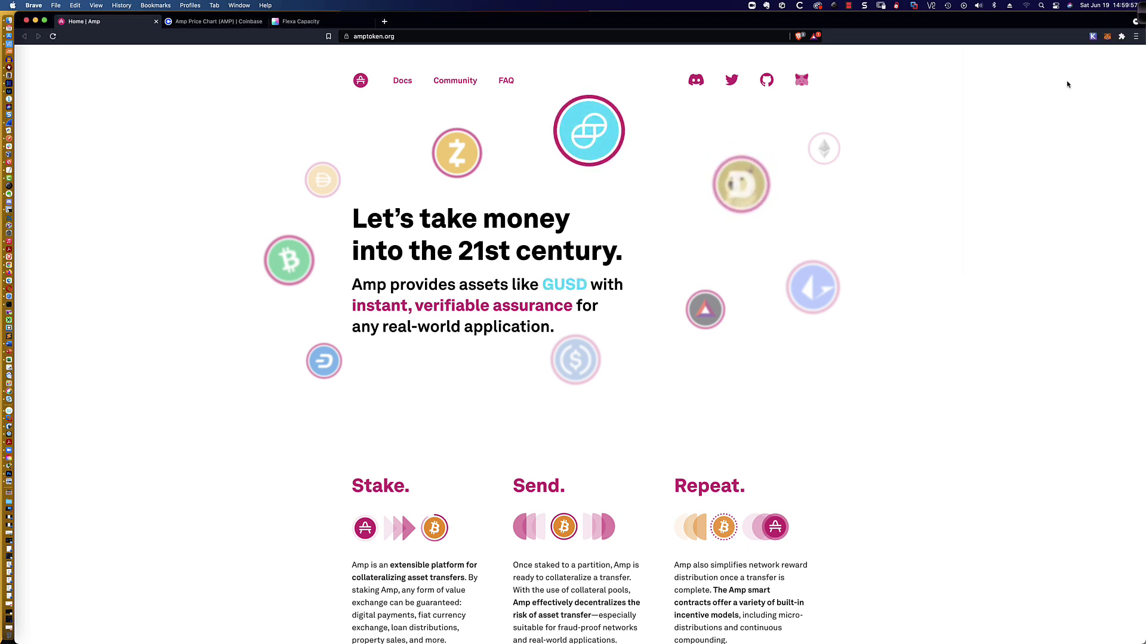
{"action": "left_click", "coordinate": [1107, 37]}
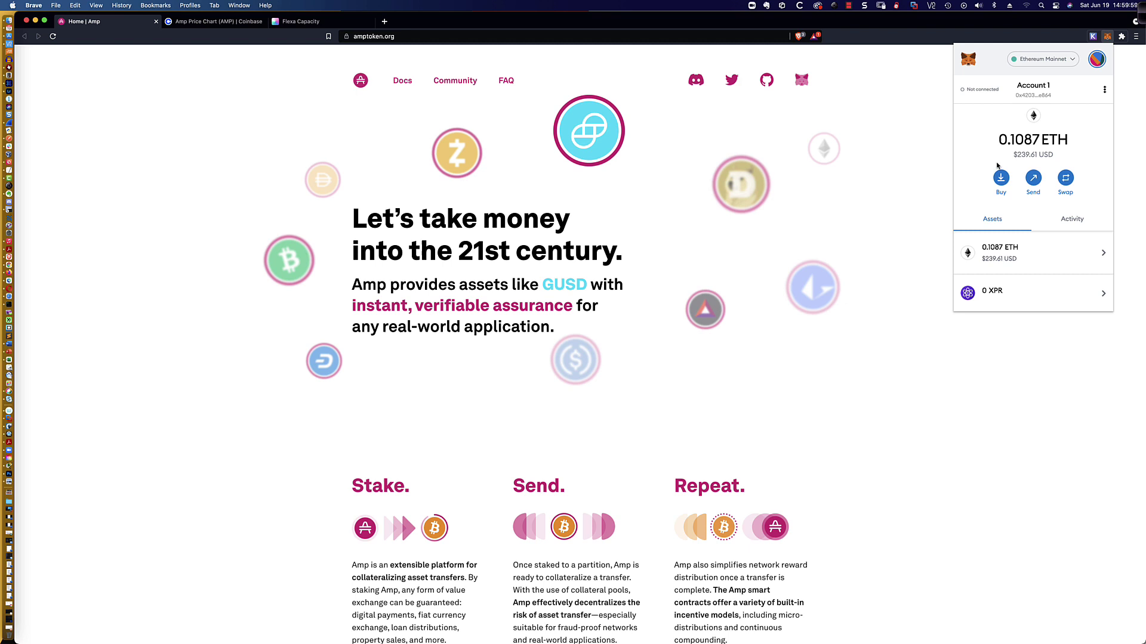
{"action": "scroll", "coordinate": [997, 222], "scroll_direction": "down", "scroll_amount": 10}
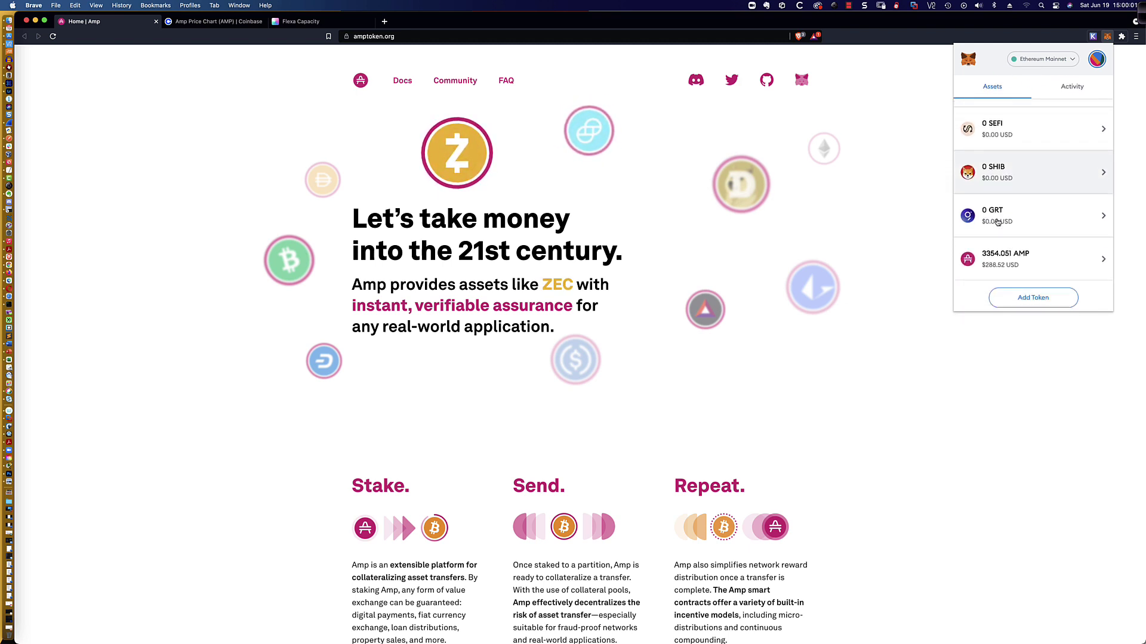
{"action": "scroll", "coordinate": [997, 222], "scroll_direction": "down", "scroll_amount": 2}
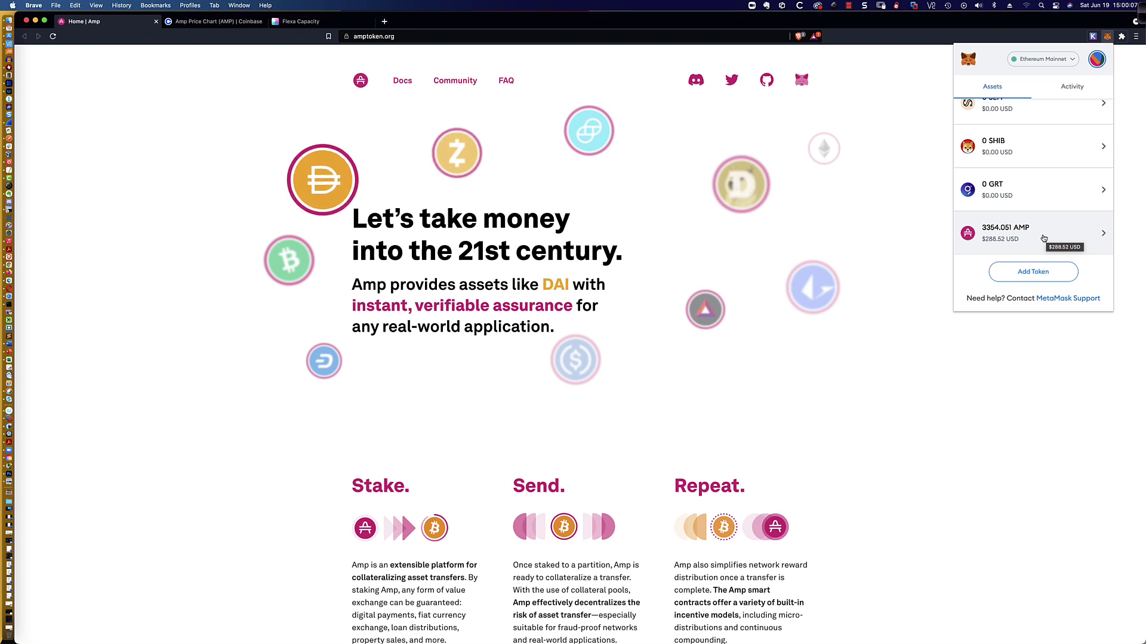
{"action": "scroll", "coordinate": [1037, 126], "scroll_direction": "up", "scroll_amount": 2}
{"action": "scroll", "coordinate": [1037, 125], "scroll_direction": "up", "scroll_amount": 5}
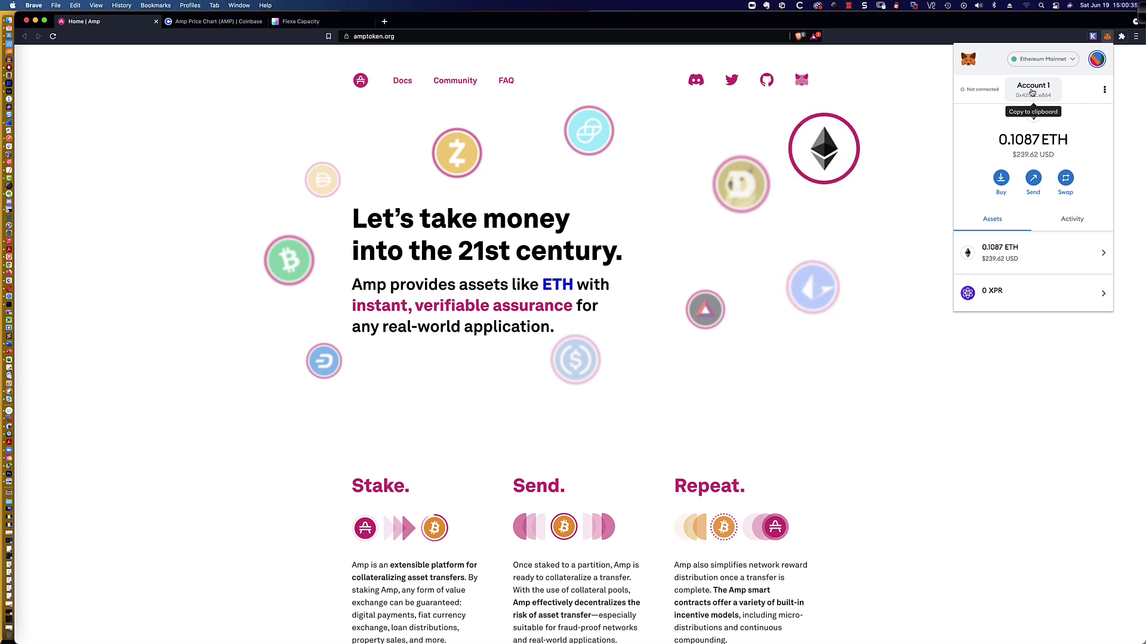
Step: Copy Account 1's address, review the 3354.051 AMP holding, and close MetaMask
{"action": "left_click", "coordinate": [1031, 92]}
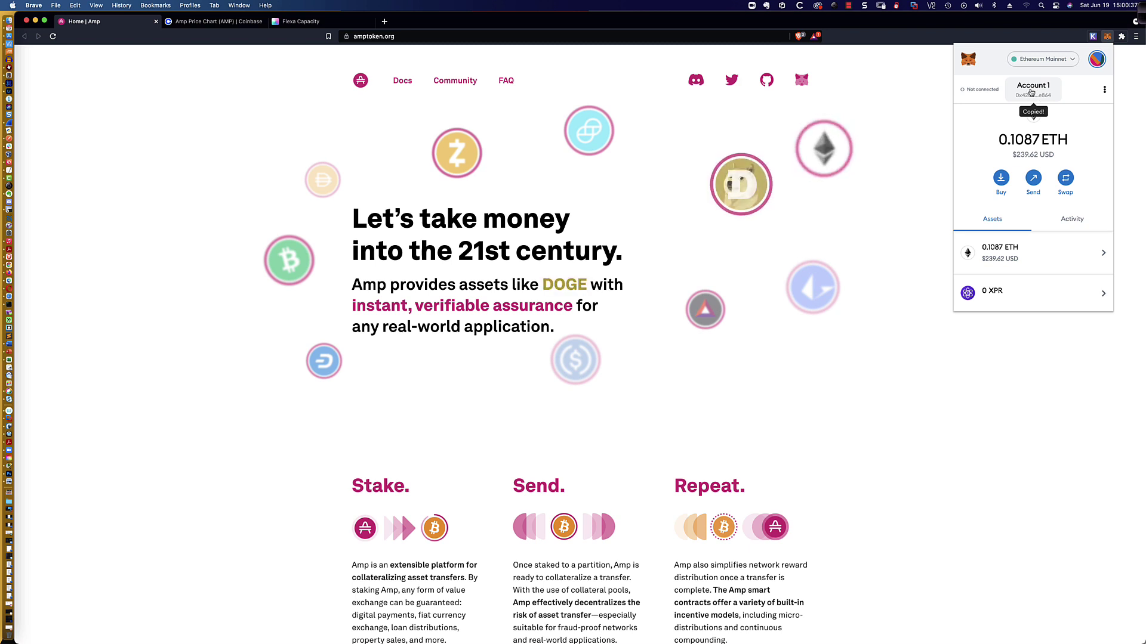
{"action": "scroll", "coordinate": [1035, 222], "scroll_direction": "down", "scroll_amount": 3}
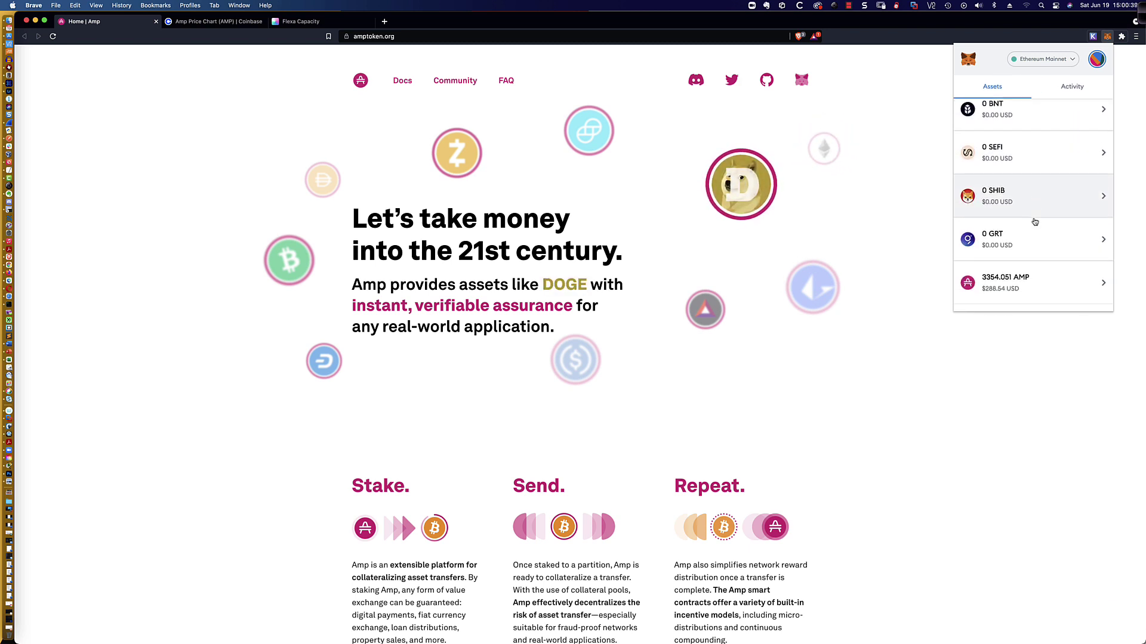
{"action": "scroll", "coordinate": [1035, 222], "scroll_direction": "down", "scroll_amount": 2}
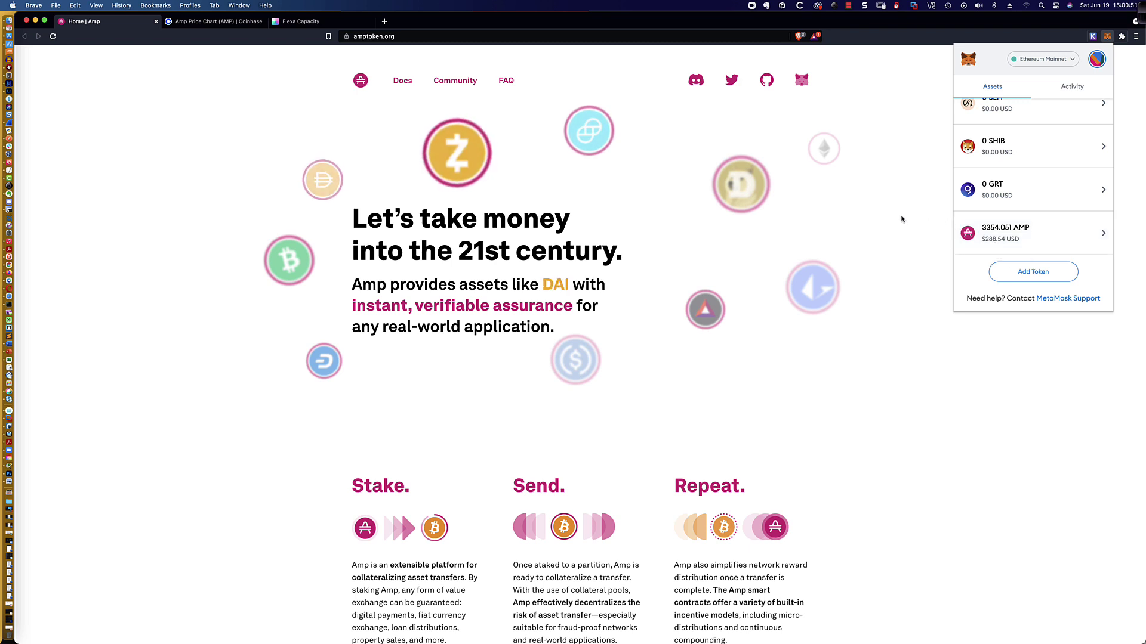
{"action": "left_click", "coordinate": [901, 219]}
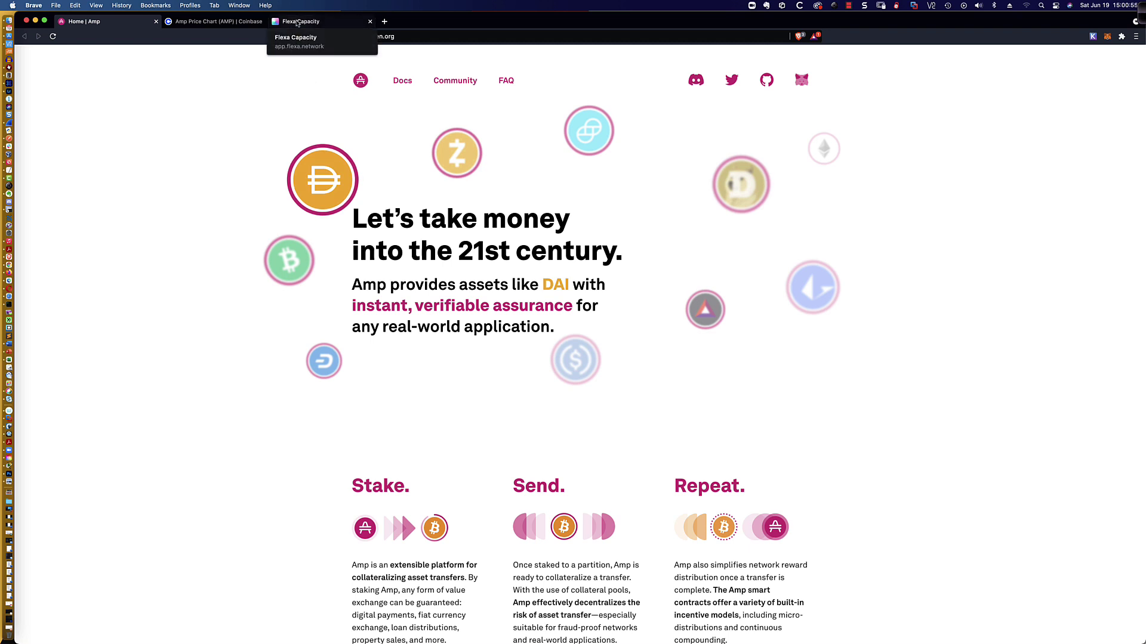
Step: Go to Flexa Capacity and bring up the wallet chooser listing MetaMask, Coinbase Wallet and others
{"action": "left_click", "coordinate": [297, 23]}
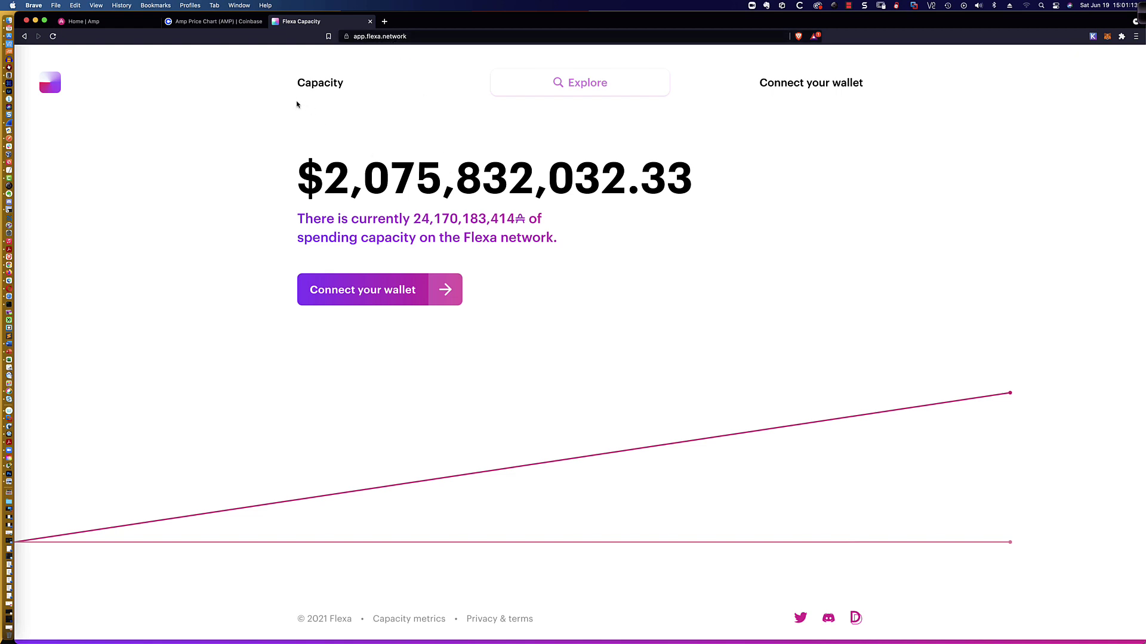
{"action": "left_click", "coordinate": [379, 291]}
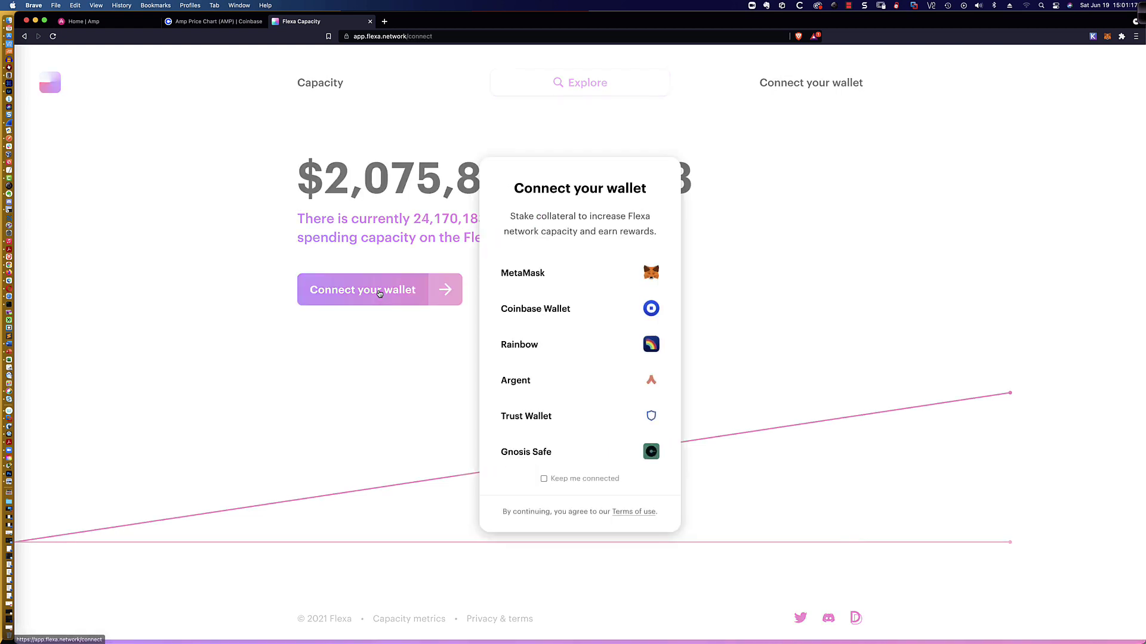
Step: Connect MetaMask's Account 1 to Flexa Capacity and approve the connection
{"action": "left_click", "coordinate": [605, 276]}
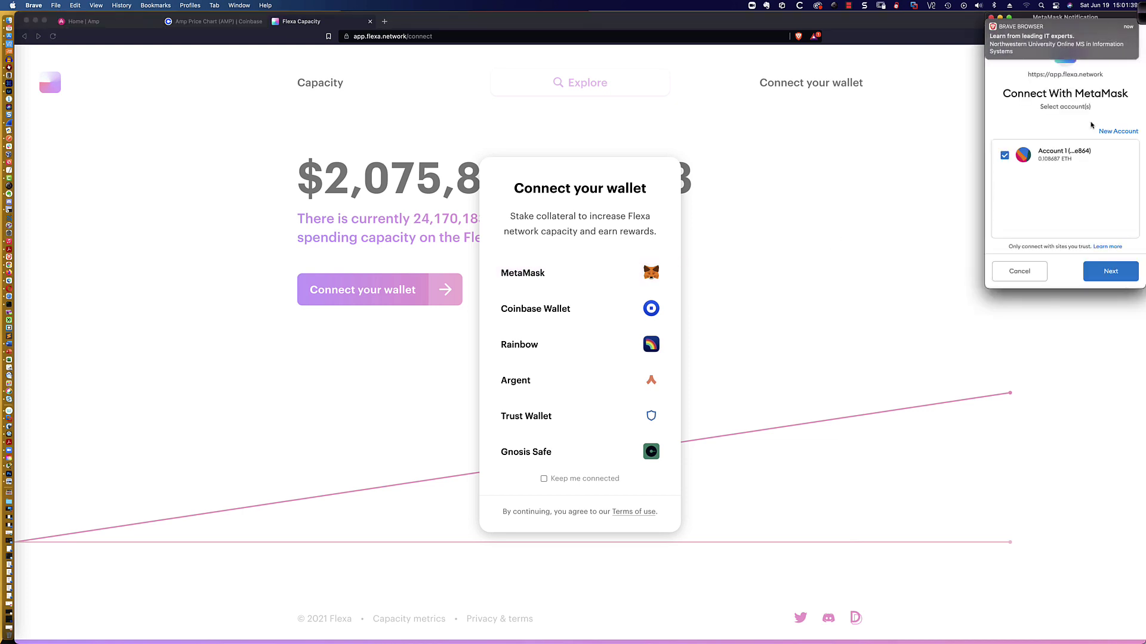
{"action": "left_click", "coordinate": [1107, 272]}
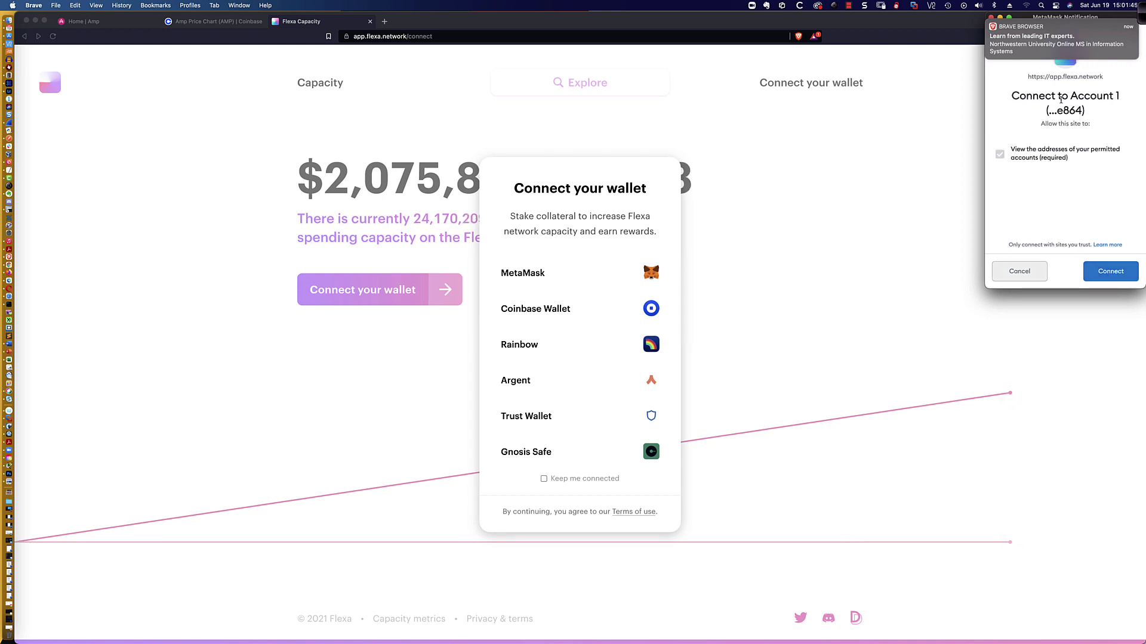
{"action": "left_click", "coordinate": [986, 20]}
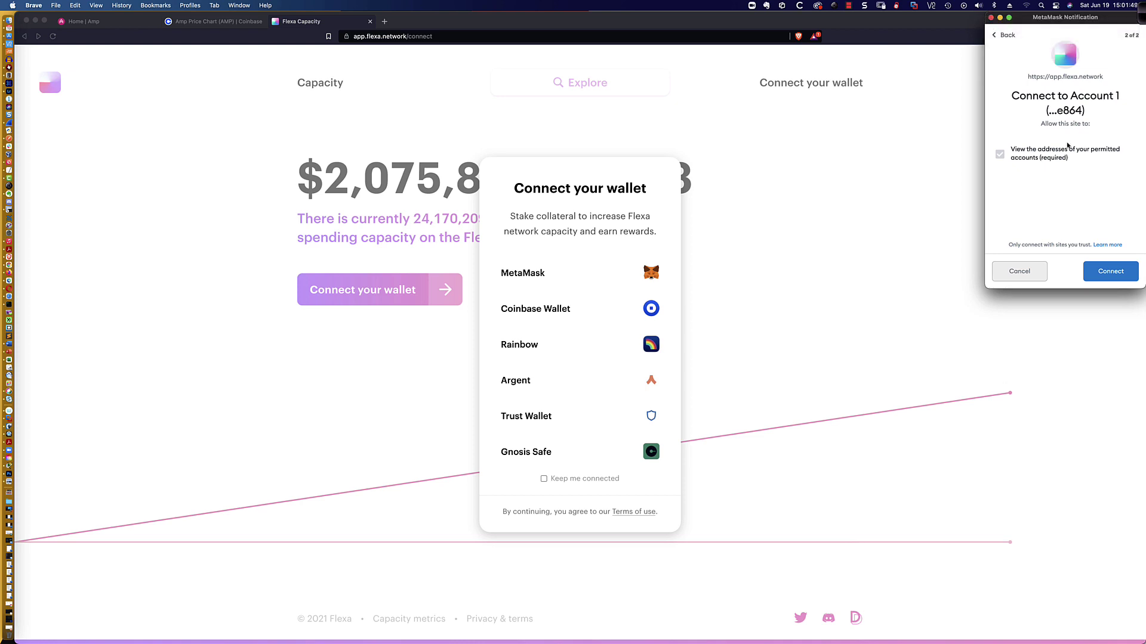
{"action": "left_click", "coordinate": [1111, 272]}
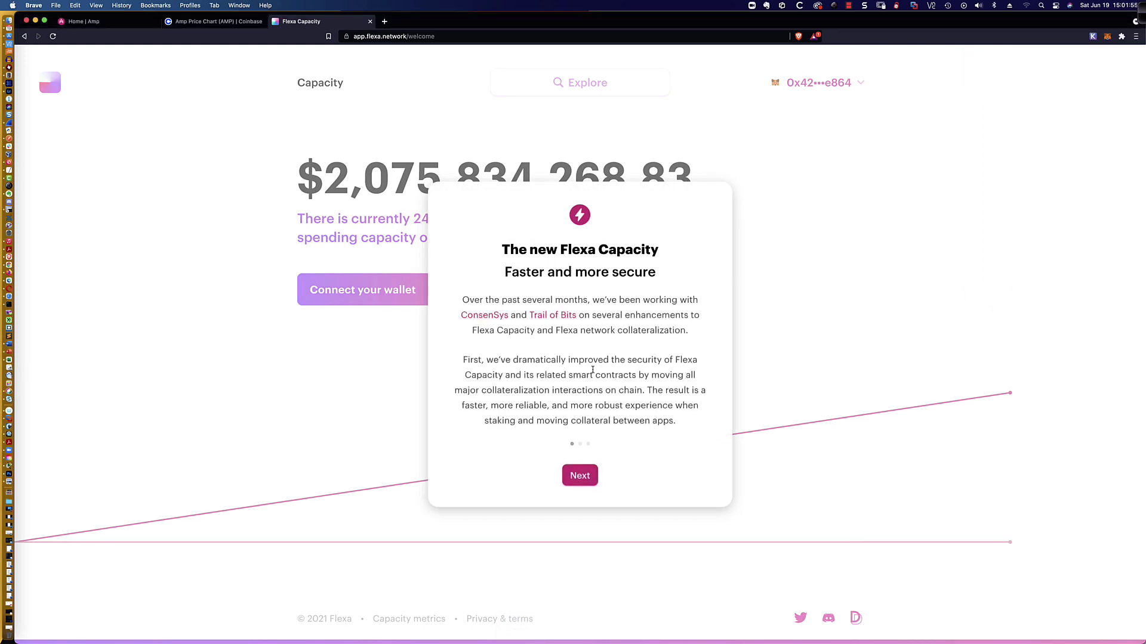
Step: Page through the new-Capacity welcome notes and choose to migrate FXC to Amp later
{"action": "left_click", "coordinate": [582, 472]}
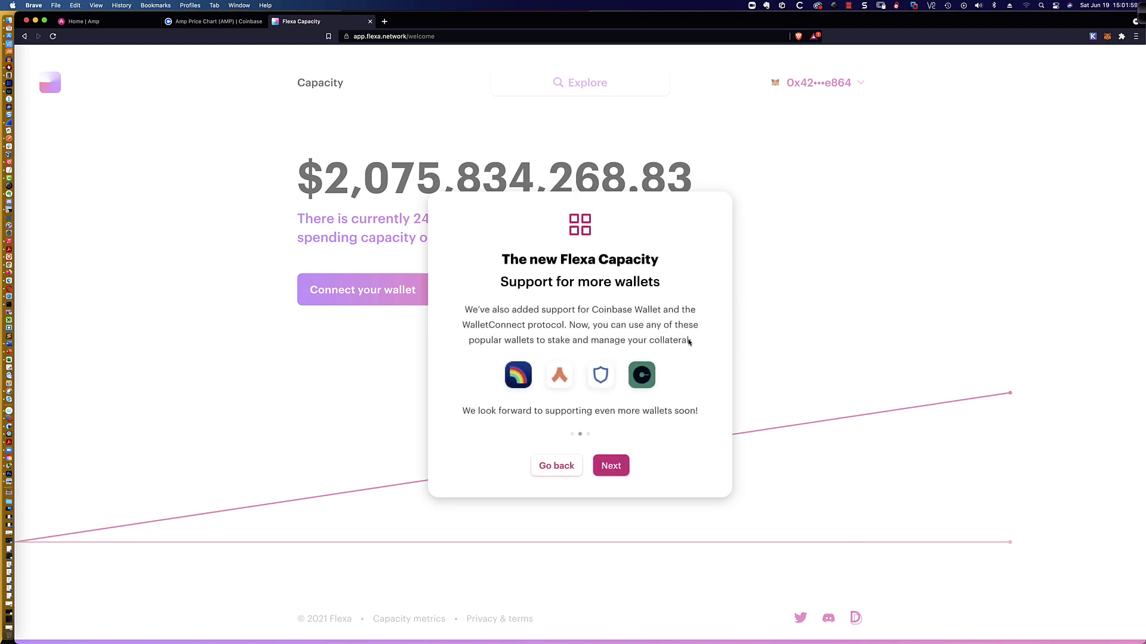
{"action": "left_click", "coordinate": [609, 466]}
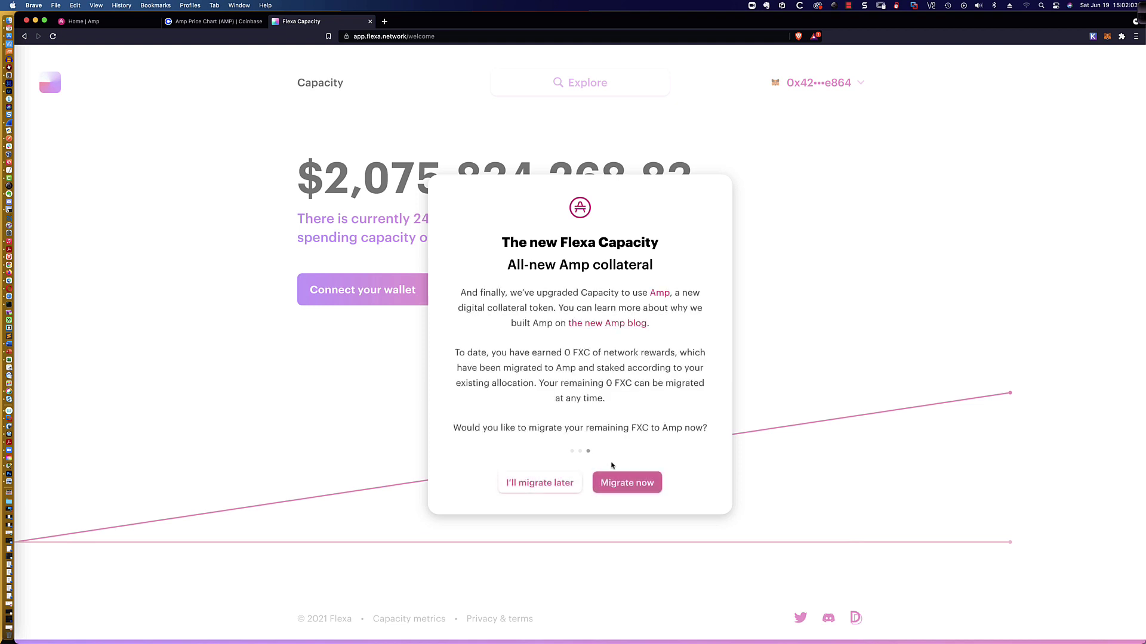
{"action": "left_click", "coordinate": [577, 487]}
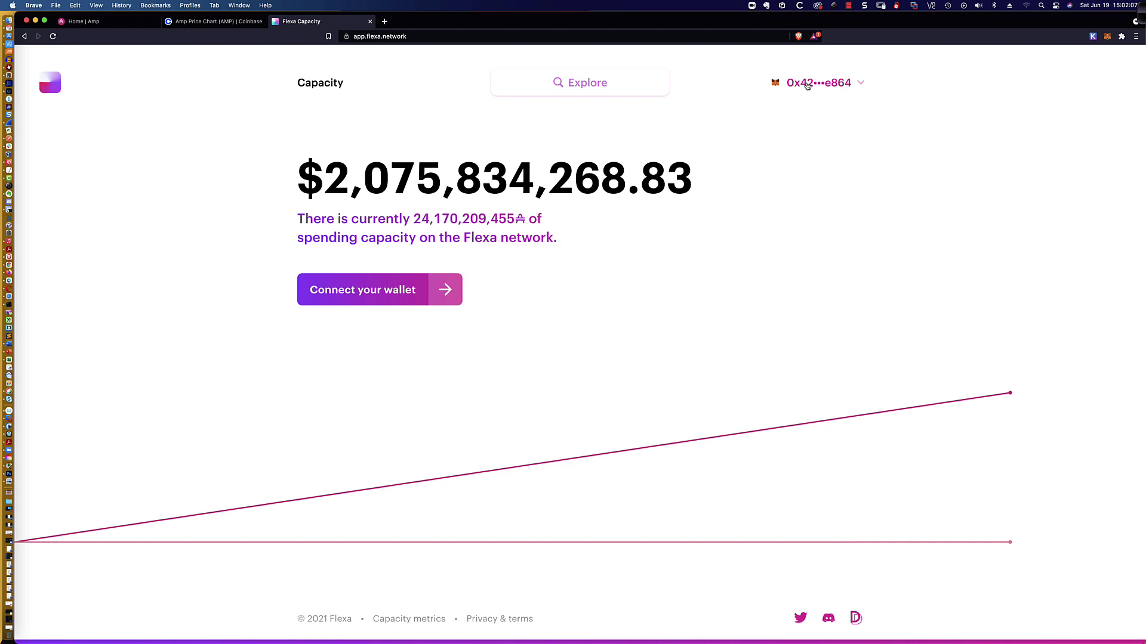
Step: Show the account panel listing the 3,354 Amp total balance worth $288.33
{"action": "left_click", "coordinate": [860, 86]}
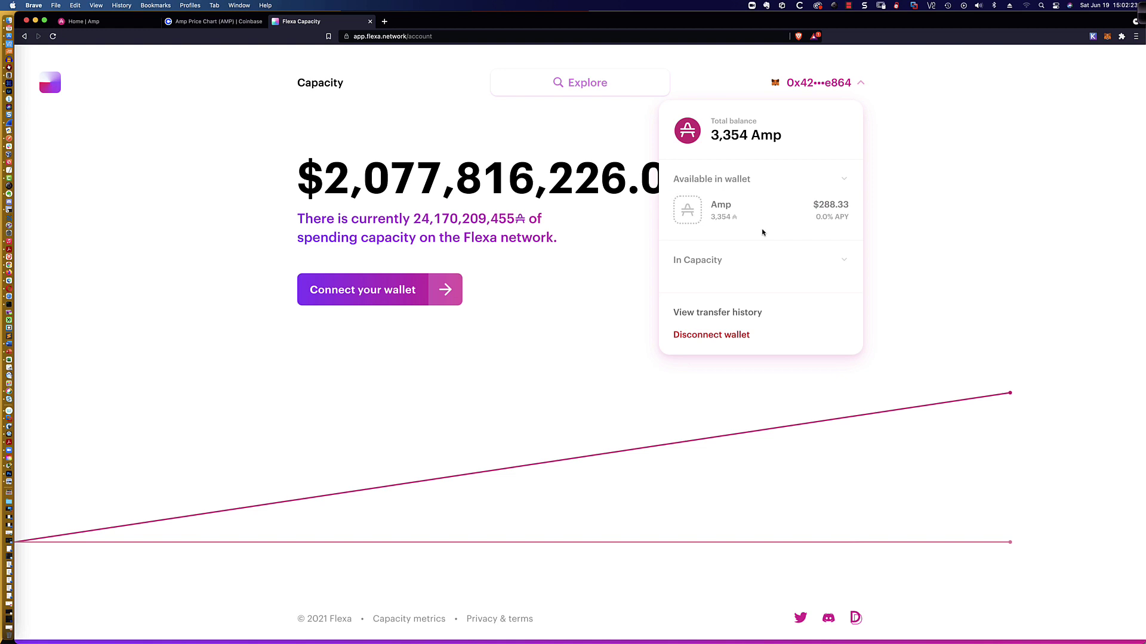
{"action": "mouse_move", "coordinate": [754, 210]}
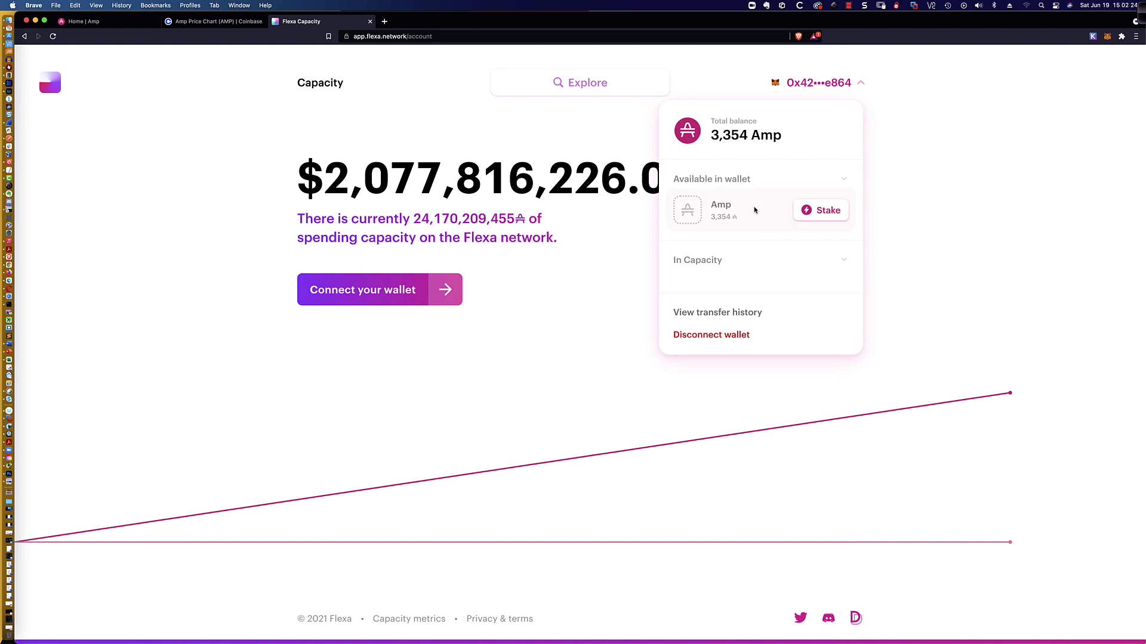
Step: Stake to Gemini (3.78% APY) with the amount slider at the full 3,354 AMP
{"action": "left_click", "coordinate": [820, 211]}
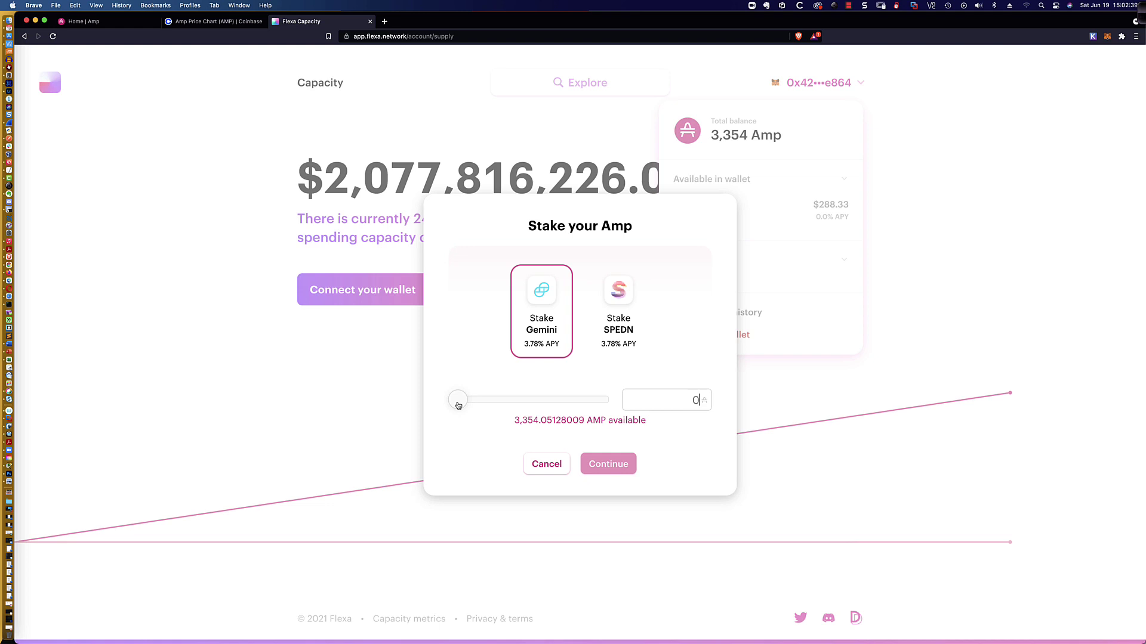
{"action": "left_click_drag", "start_coordinate": [457, 400], "coordinate": [611, 404]}
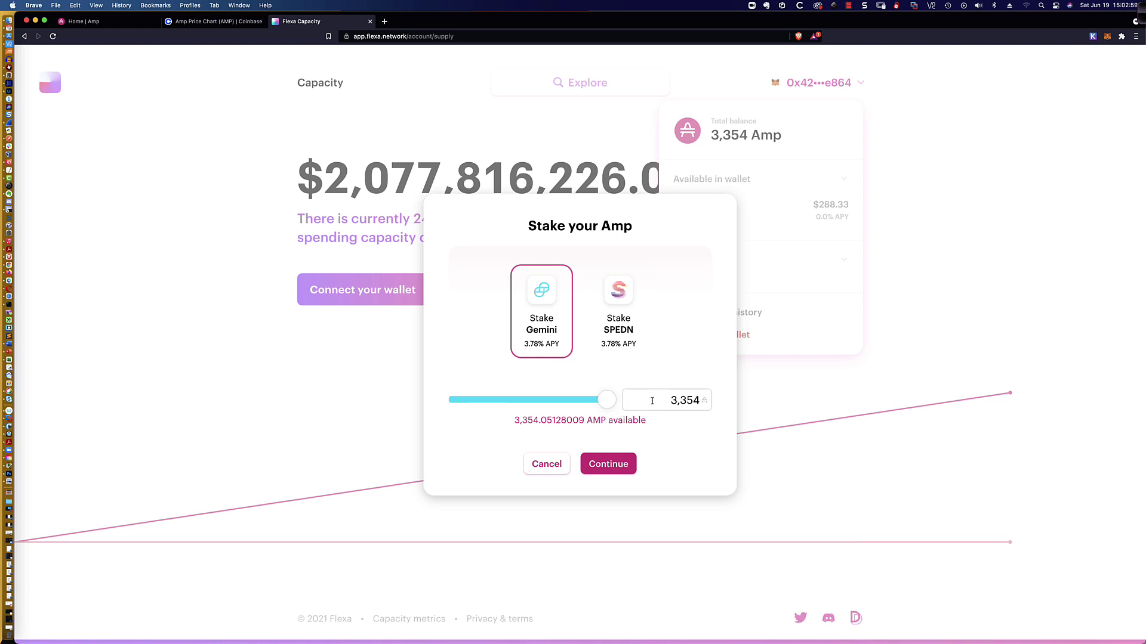
Step: Continue with the 3,354 Amp Gemini stake and confirm the transaction in MetaMask
{"action": "left_click", "coordinate": [616, 467]}
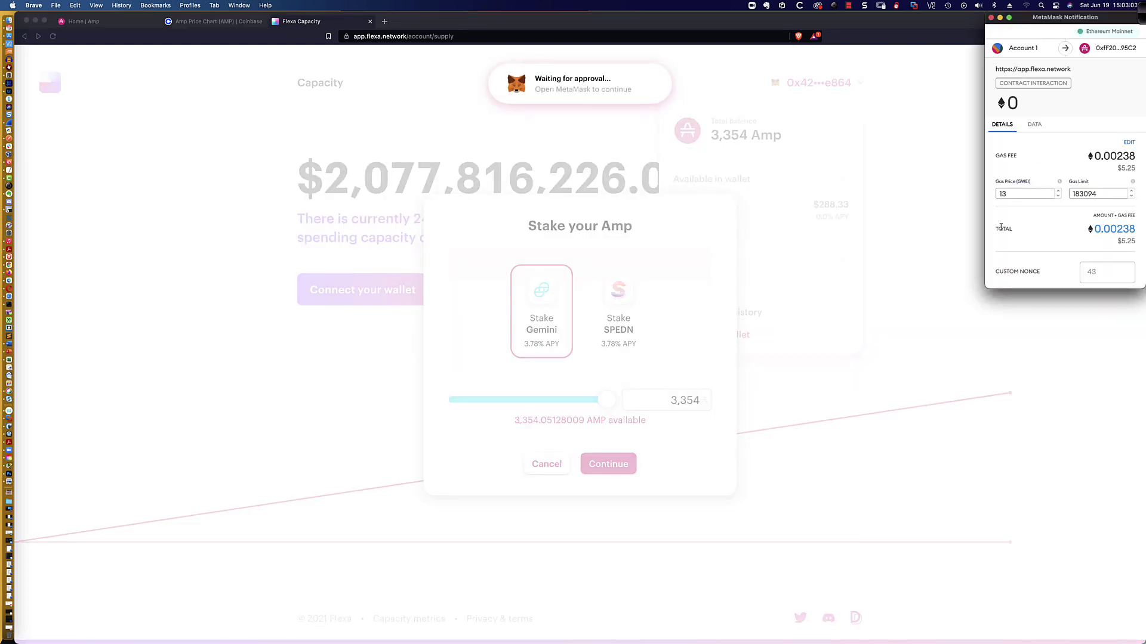
{"action": "scroll", "coordinate": [1045, 228], "scroll_direction": "down", "scroll_amount": 3}
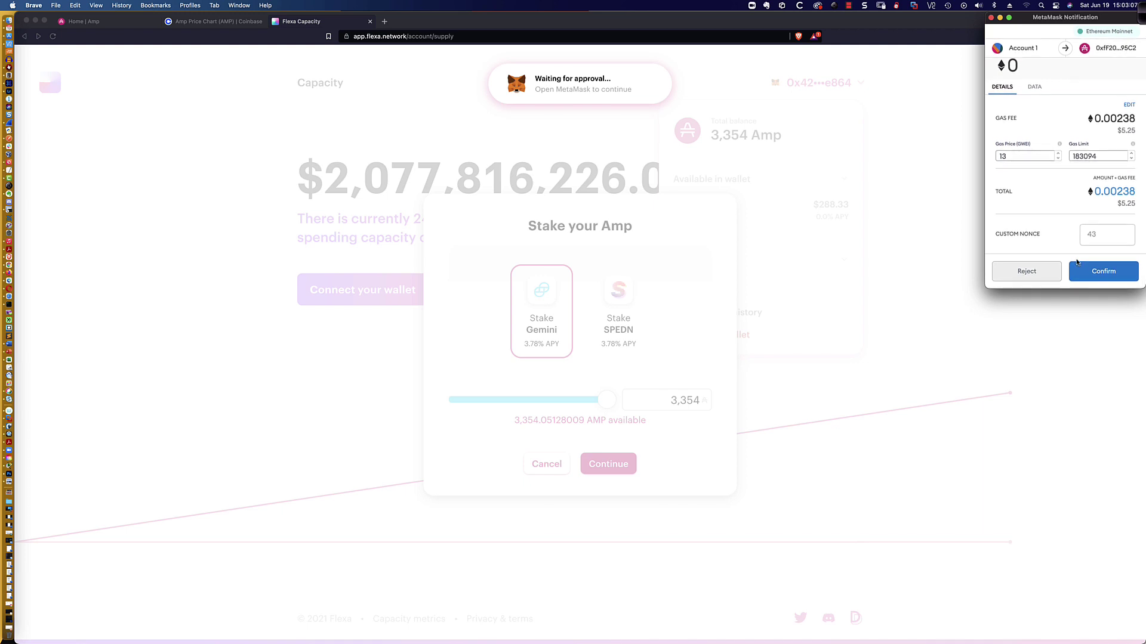
{"action": "left_click", "coordinate": [1093, 273]}
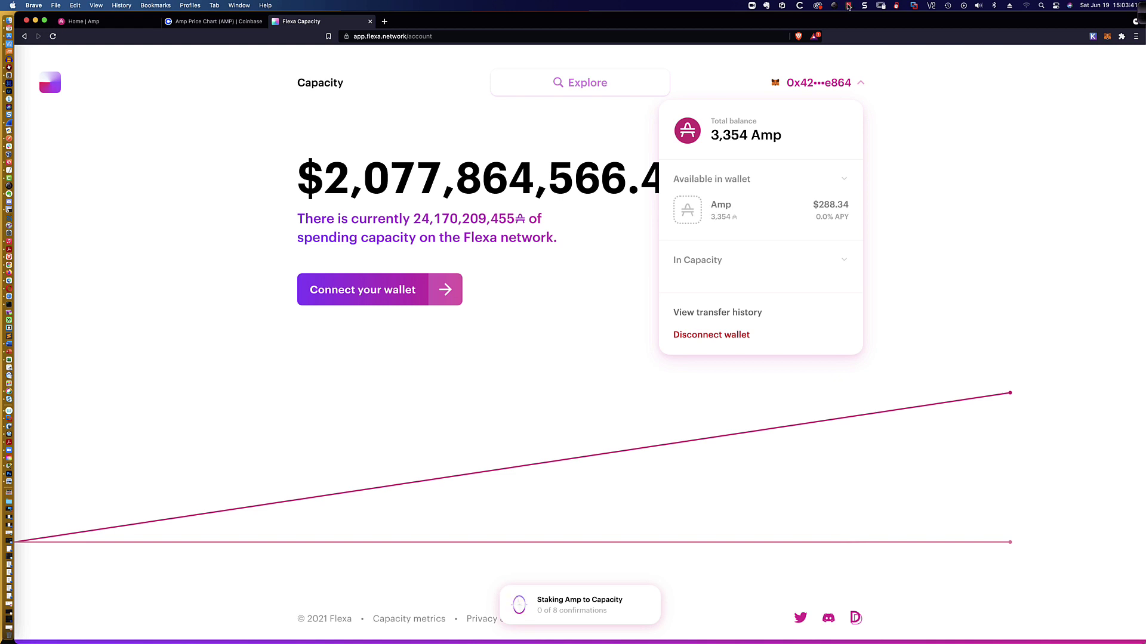
Step: Reload Flexa Capacity and reconnect the MetaMask wallet
{"action": "left_click", "coordinate": [848, 6]}
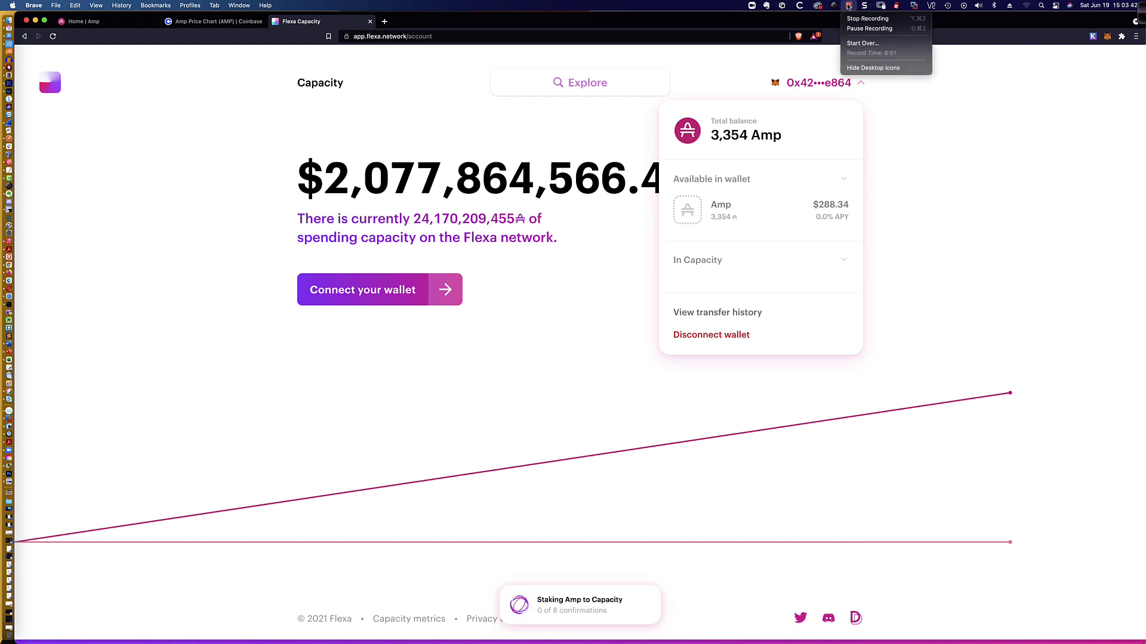
{"action": "left_click", "coordinate": [856, 29]}
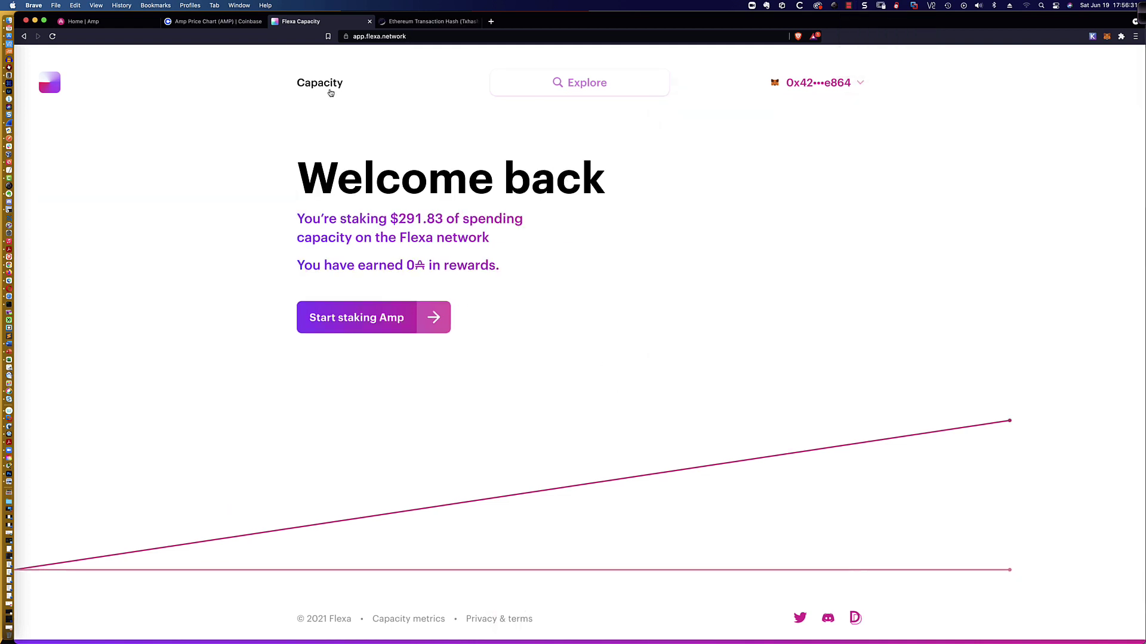
{"action": "left_click", "coordinate": [53, 36]}
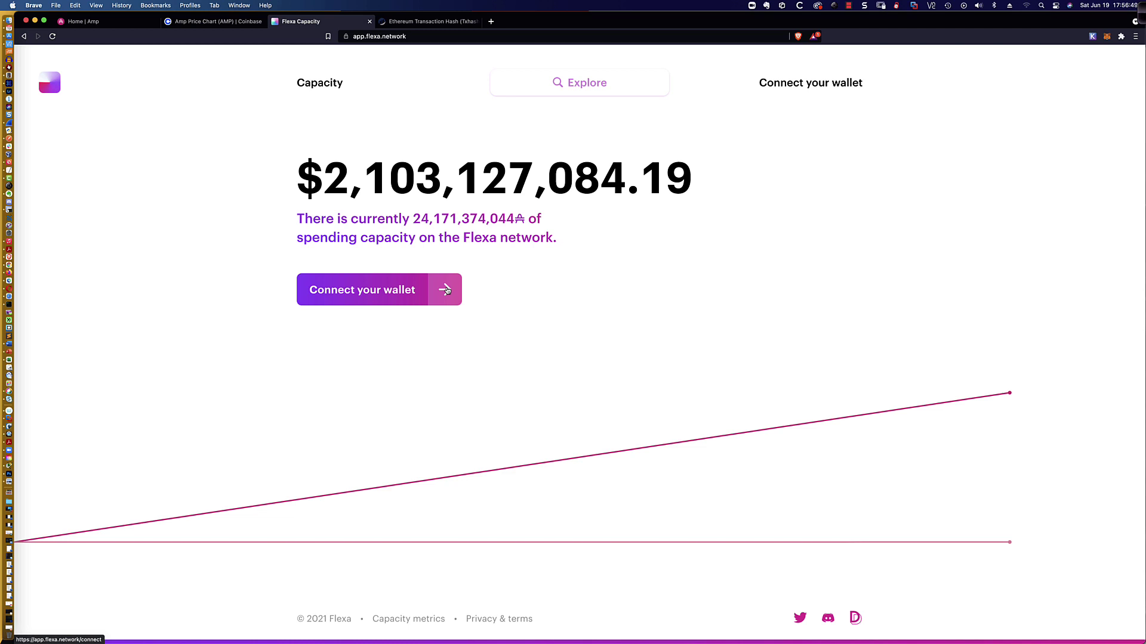
{"action": "left_click", "coordinate": [446, 291]}
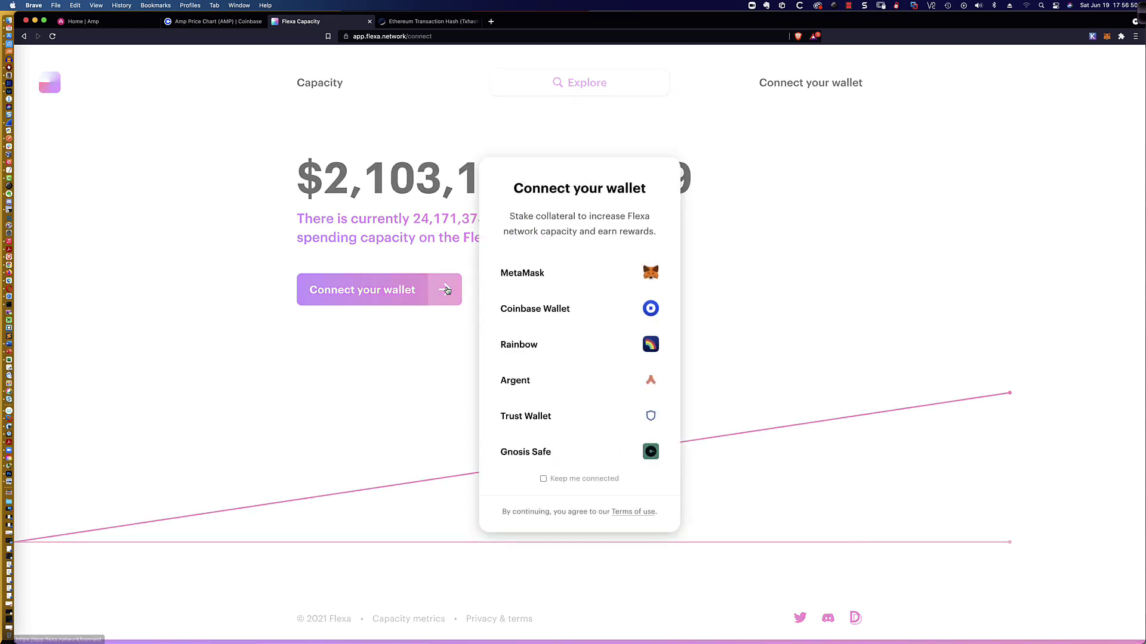
{"action": "left_click", "coordinate": [518, 273]}
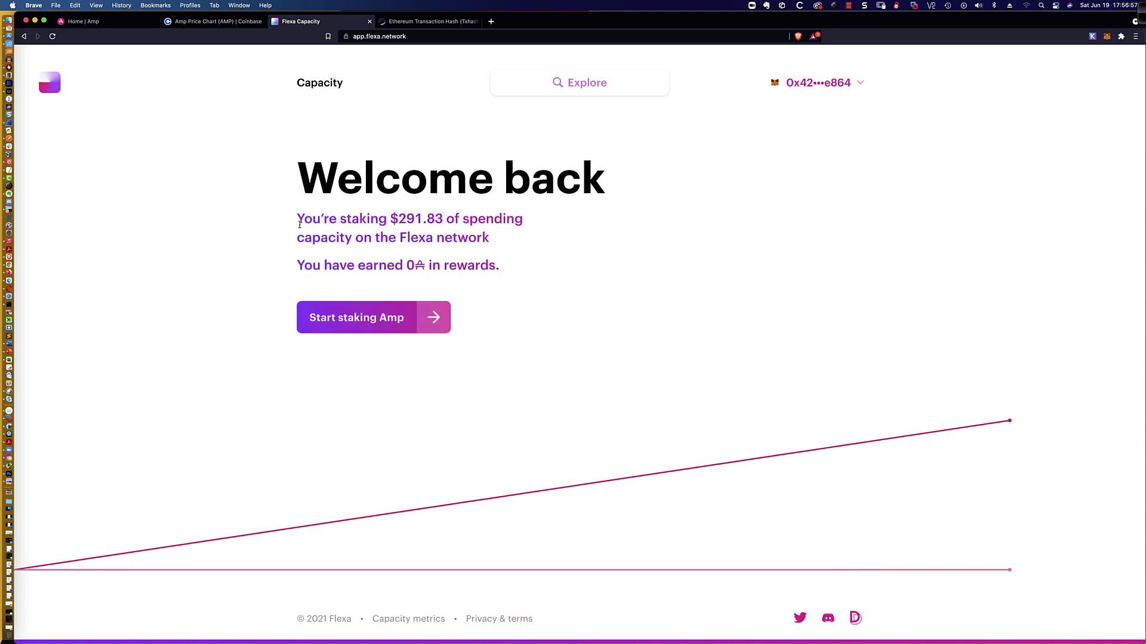
Step: Highlight the Welcome back sentences showing $291.83 staked and the rewards line
{"action": "left_click_drag", "start_coordinate": [297, 218], "coordinate": [487, 241]}
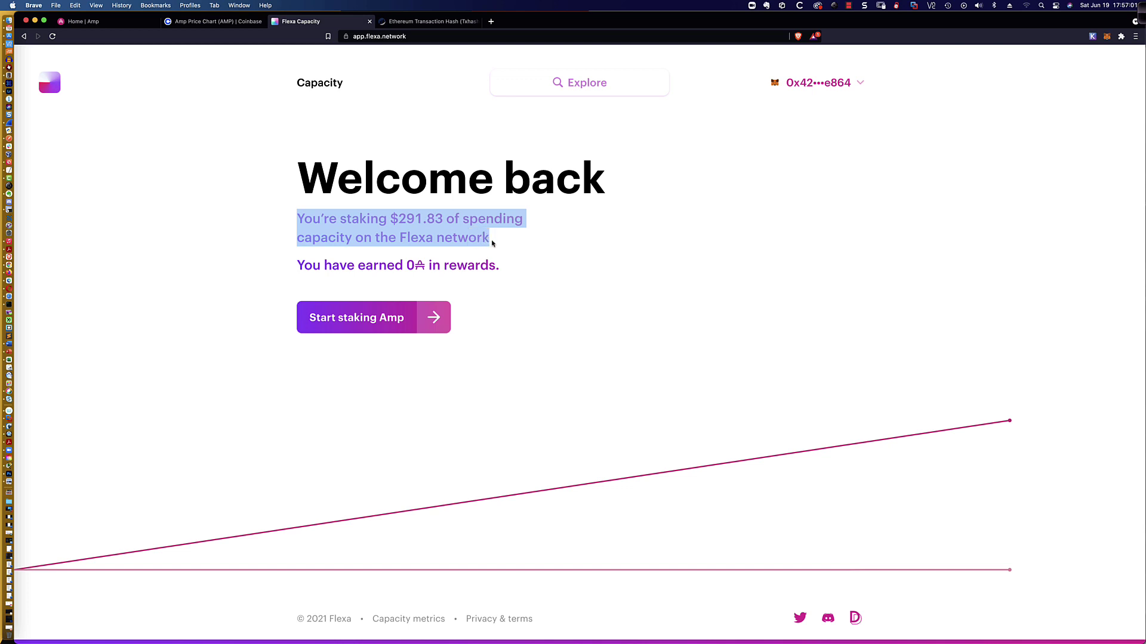
{"action": "left_click", "coordinate": [493, 242]}
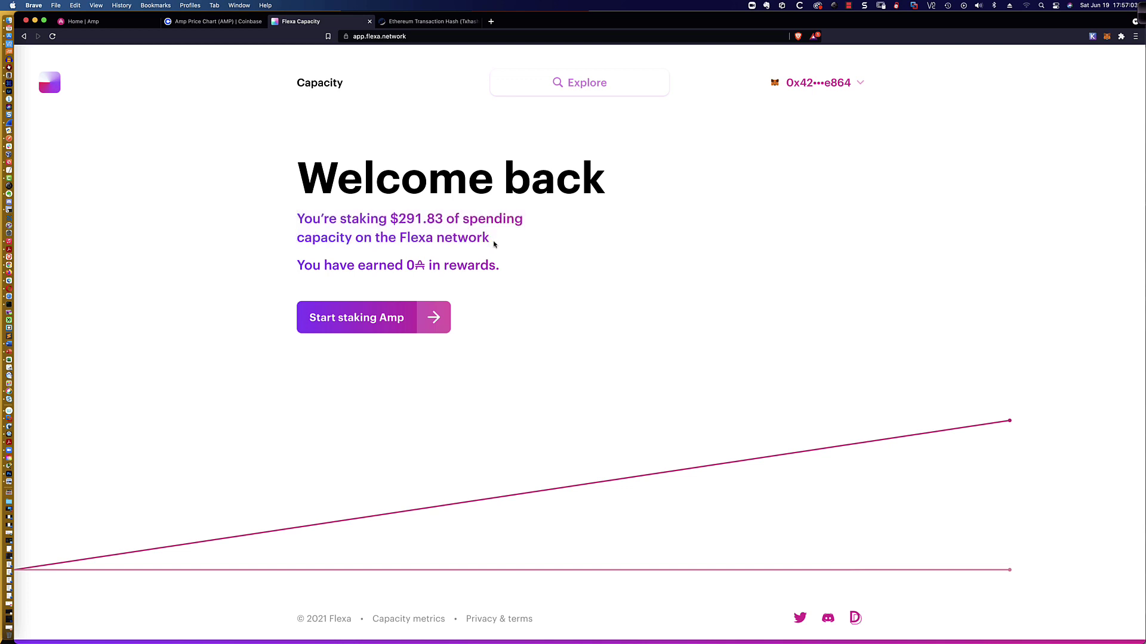
{"action": "left_click_drag", "start_coordinate": [293, 269], "coordinate": [383, 268]}
{"action": "left_click", "coordinate": [490, 266]}
{"action": "left_click", "coordinate": [517, 267]}
{"action": "left_click", "coordinate": [415, 24]}
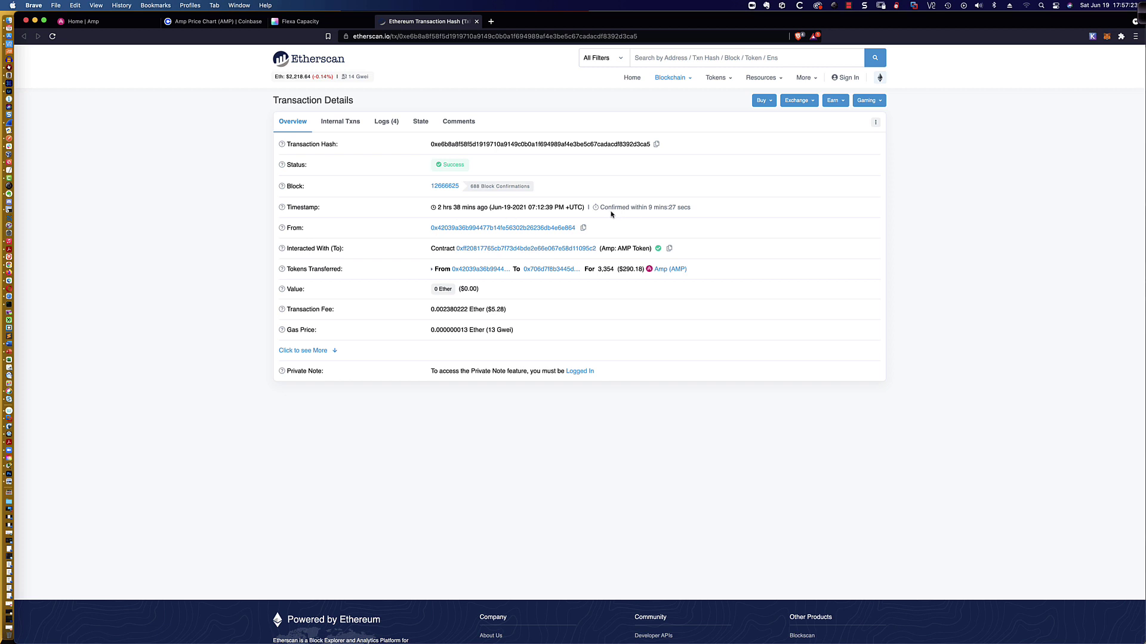
{"action": "mouse_move", "coordinate": [660, 215]}
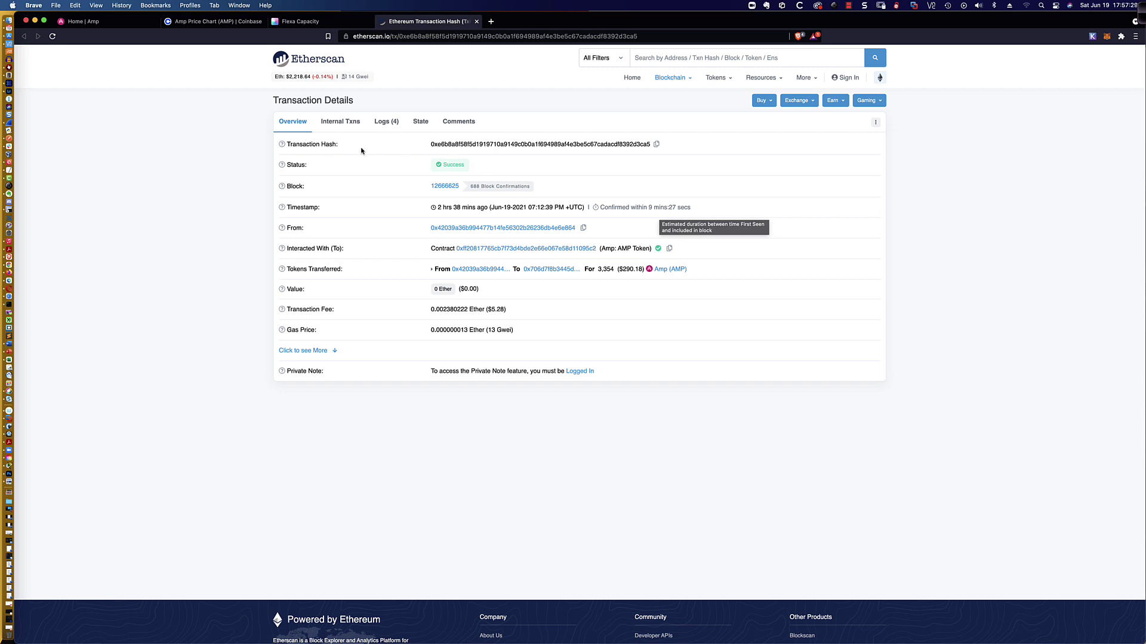
{"action": "left_click", "coordinate": [311, 22]}
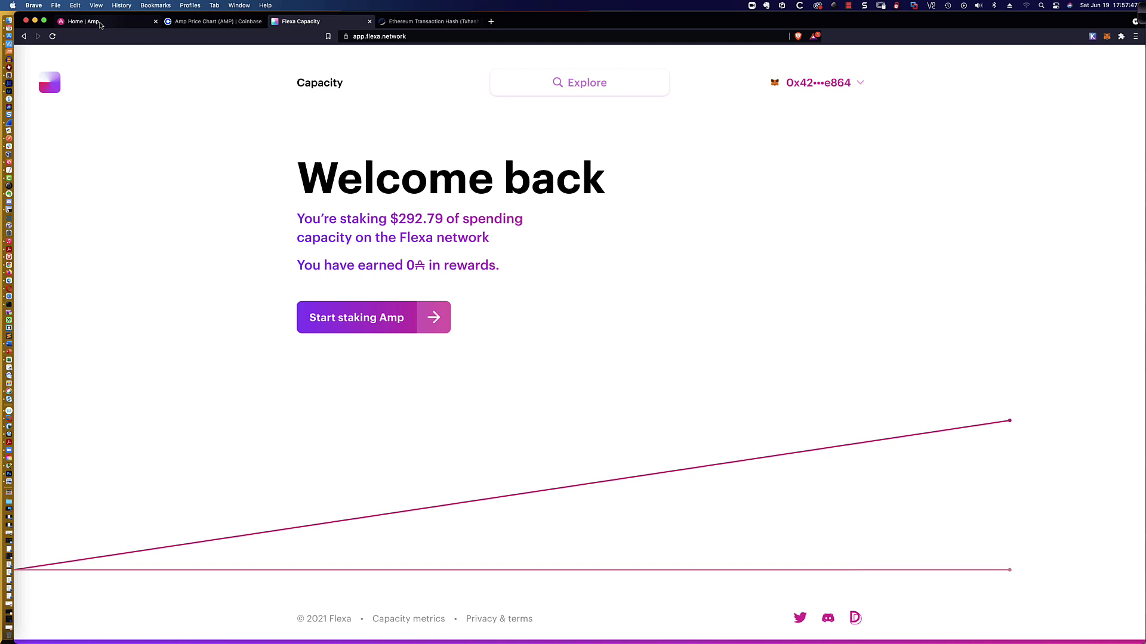
Step: Switch back to the Home | Amp page on amptoken.org
{"action": "left_click", "coordinate": [101, 26]}
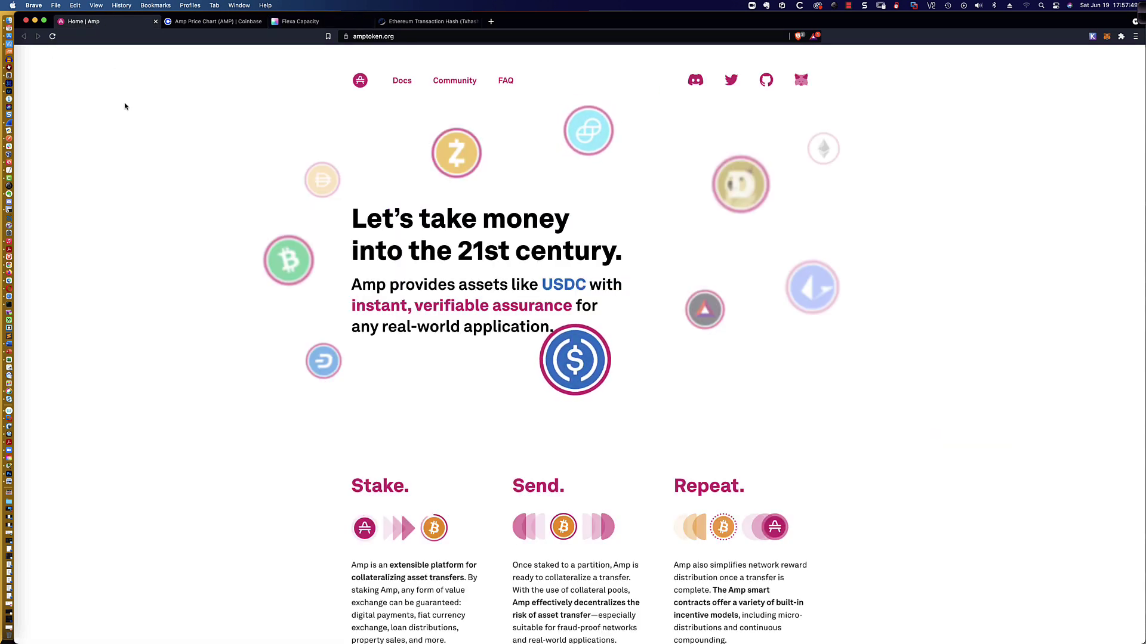